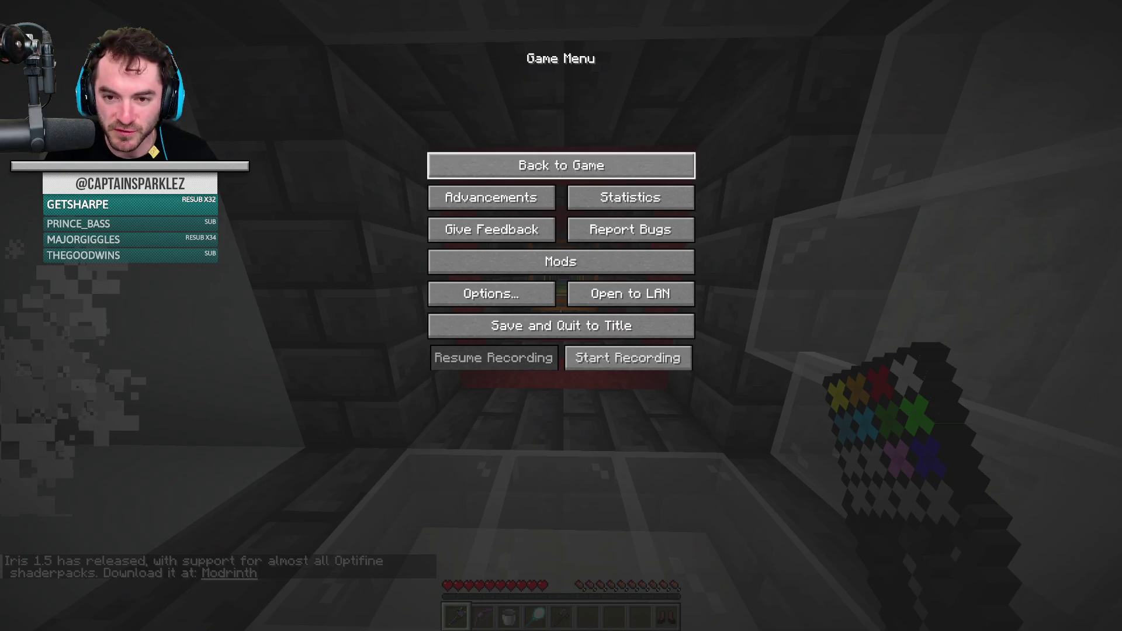
# - Resume the game and walk through the orange, cyan, pink and purple tunnel into the pink gallery
pyautogui.click(561, 165)
pyautogui.press('w')
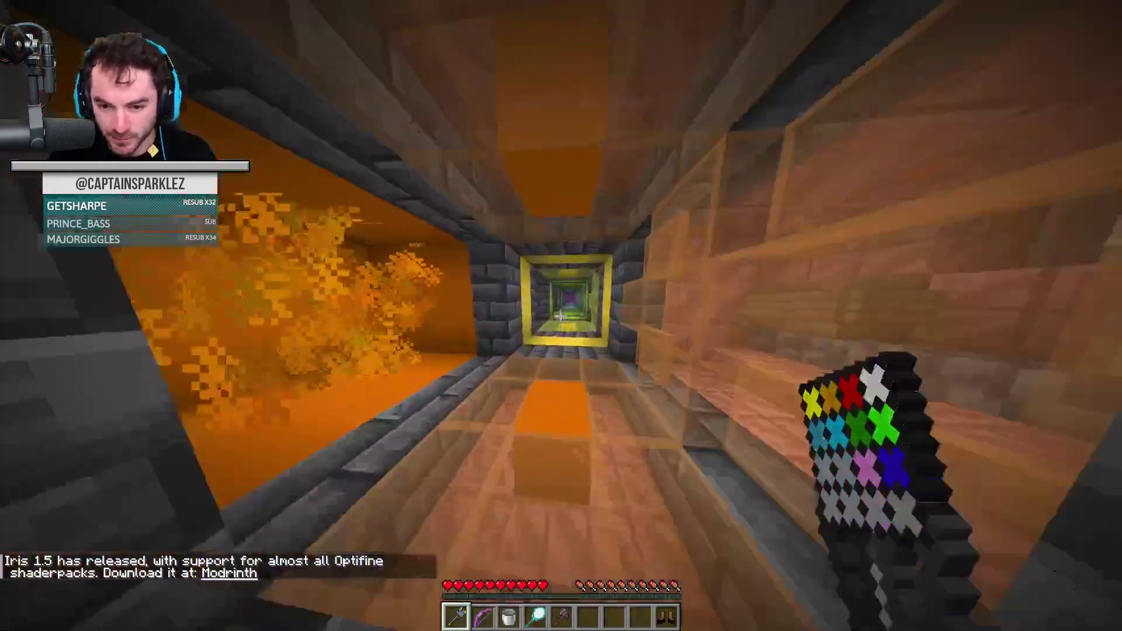
pyautogui.press('w')
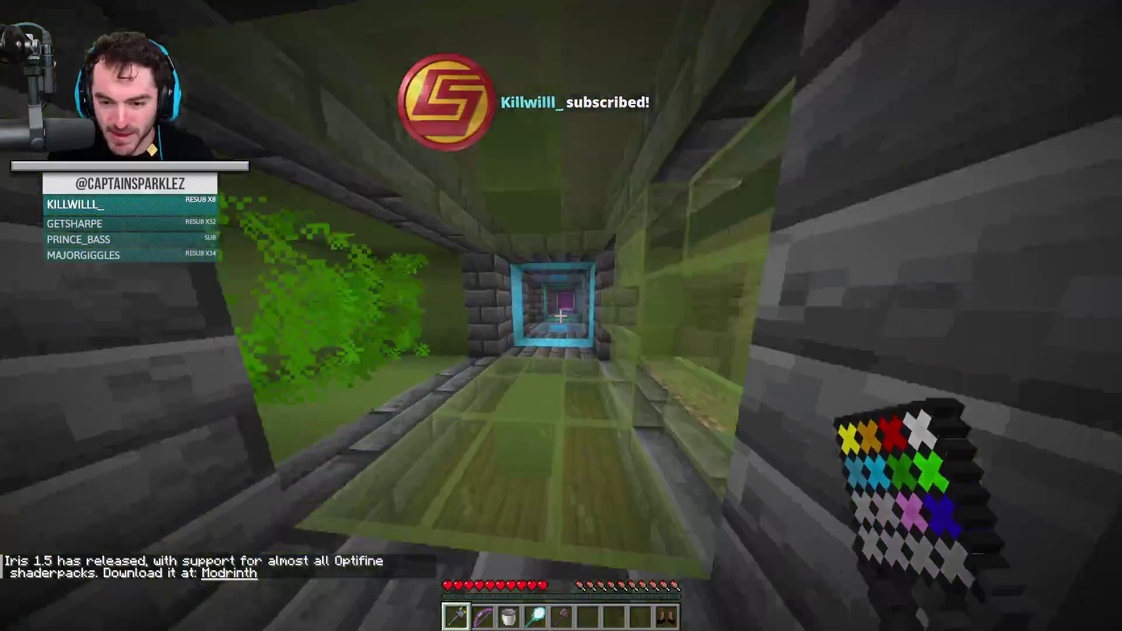
pyautogui.press('w')
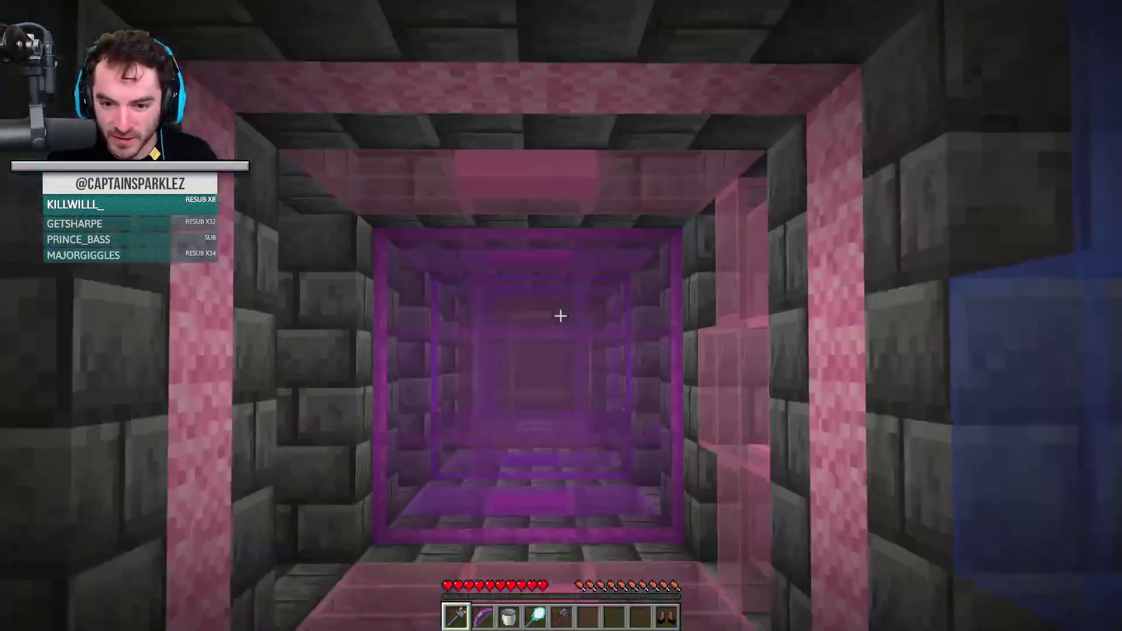
pyautogui.press('w')
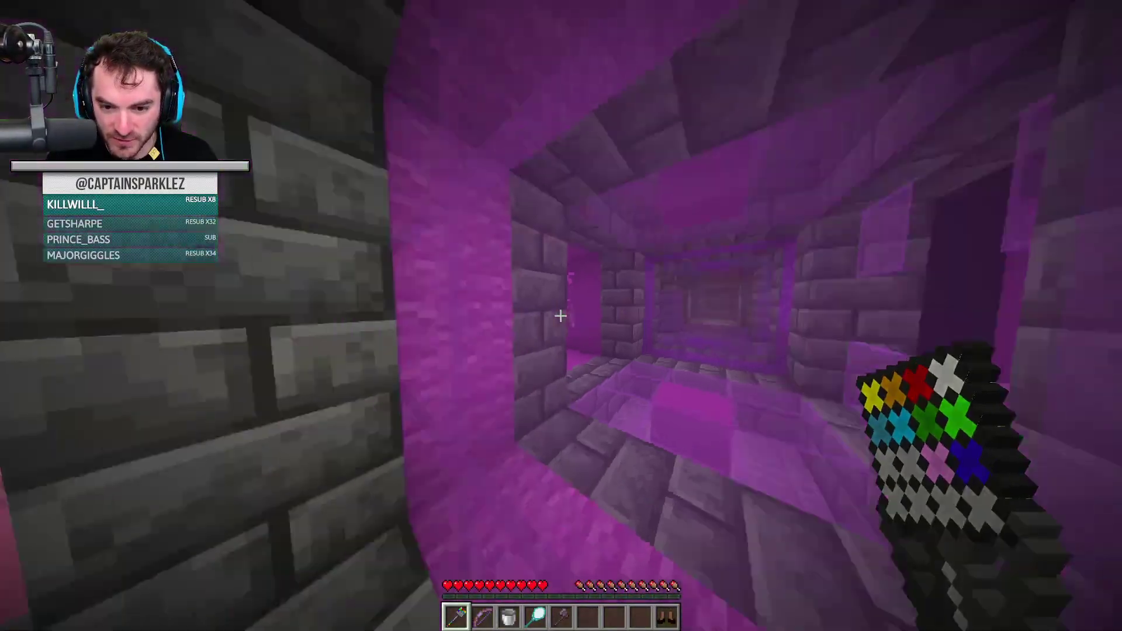
# - Climb the white staircase in third-person view, then pause the game
pyautogui.press('w')
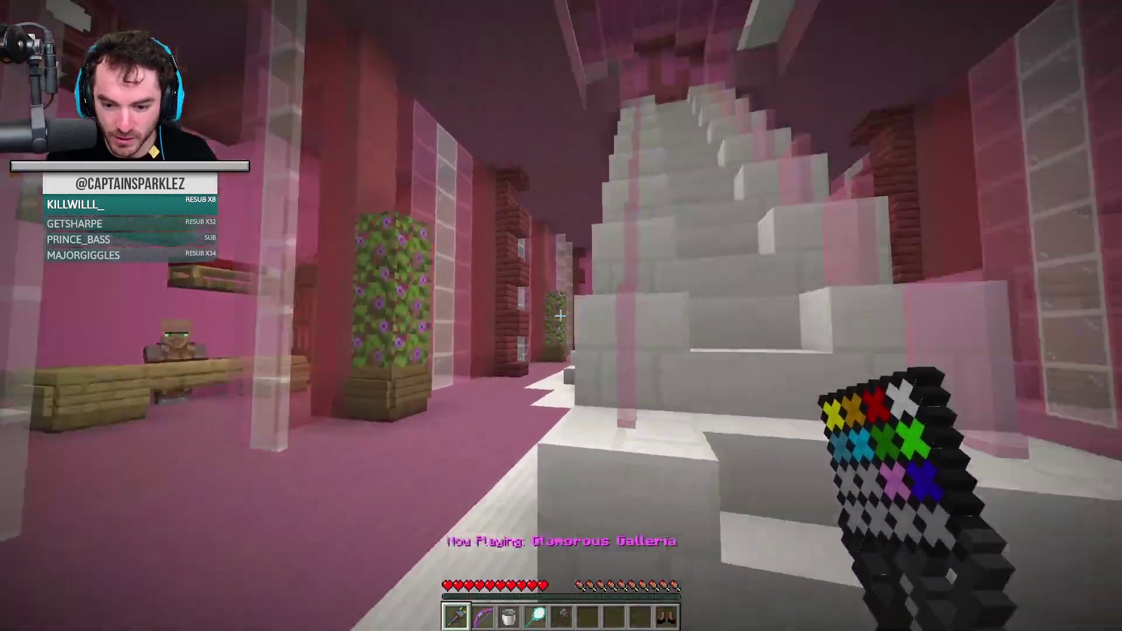
pyautogui.press('w')
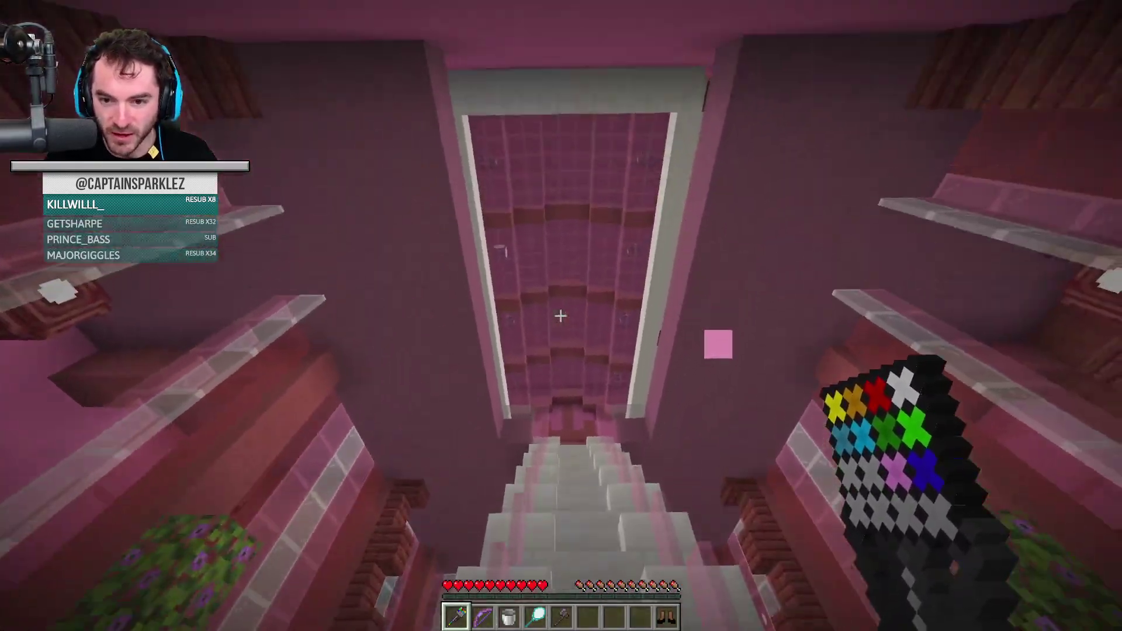
pyautogui.press('F5')
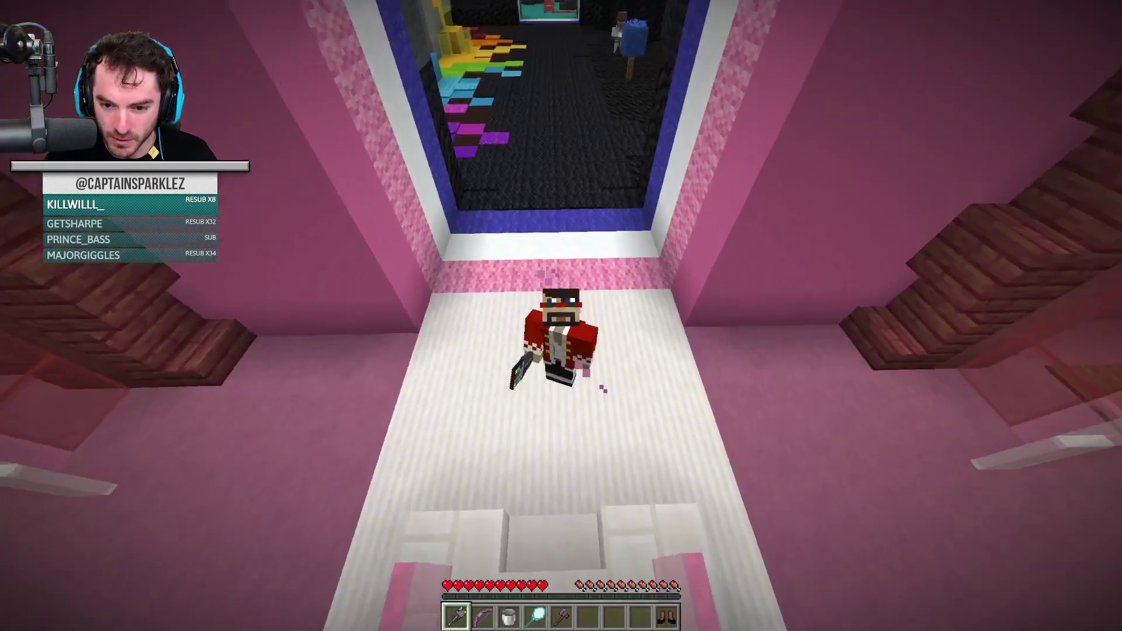
pyautogui.press('w')
pyautogui.press('w')
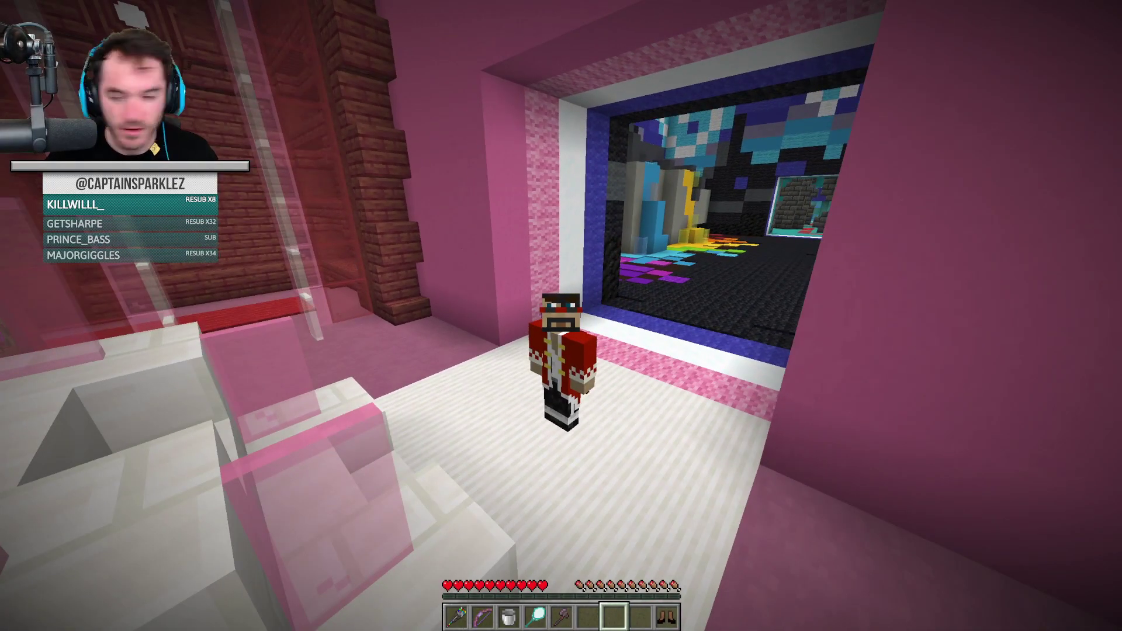
pyautogui.press('Escape')
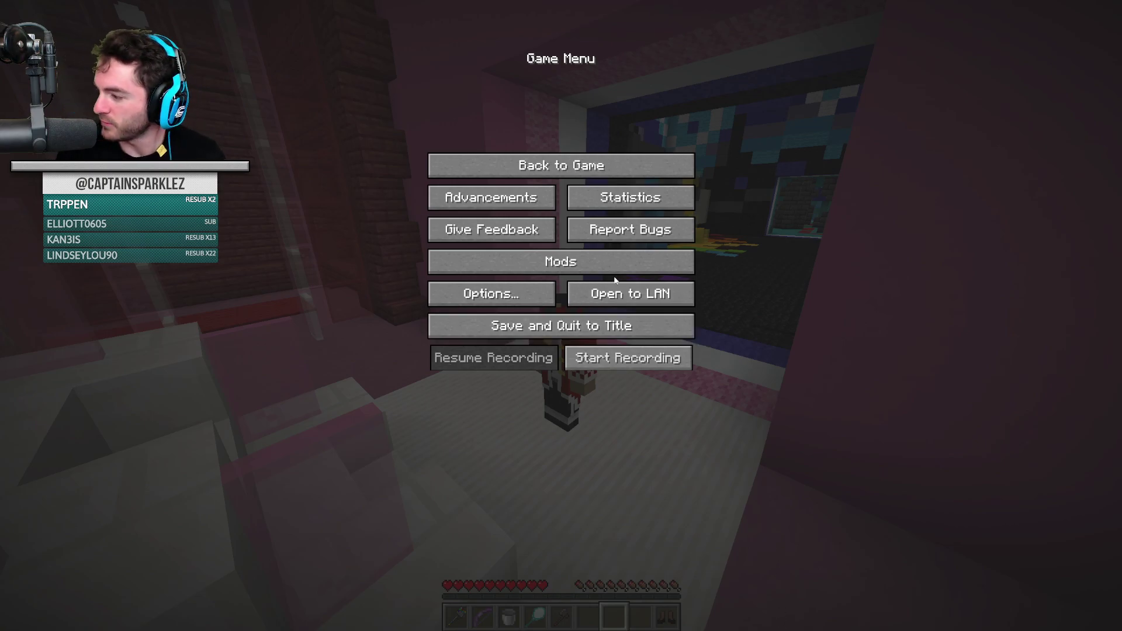
# - Resume play, zoom in on the character's face and back out, then return to first-person
pyautogui.click(558, 165)
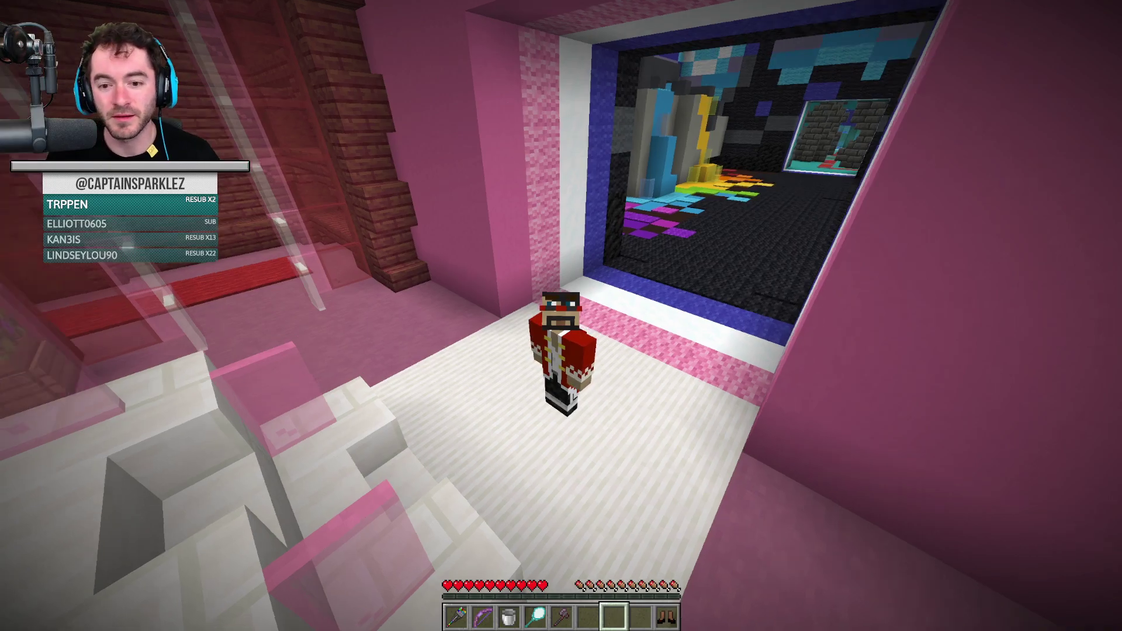
pyautogui.press('c')
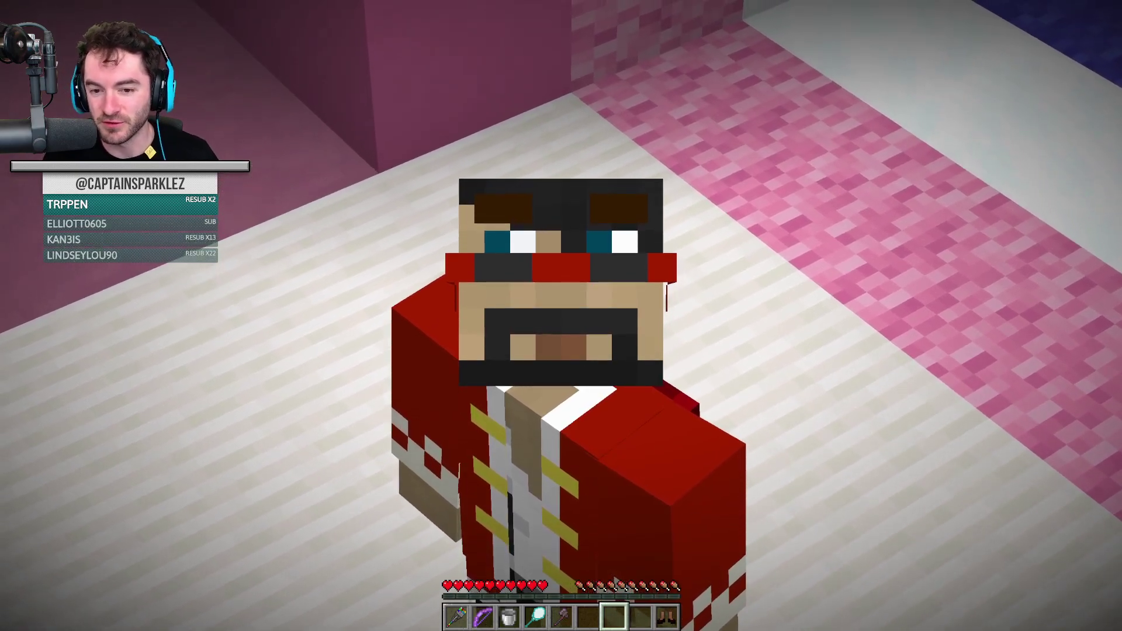
pyautogui.press('c')
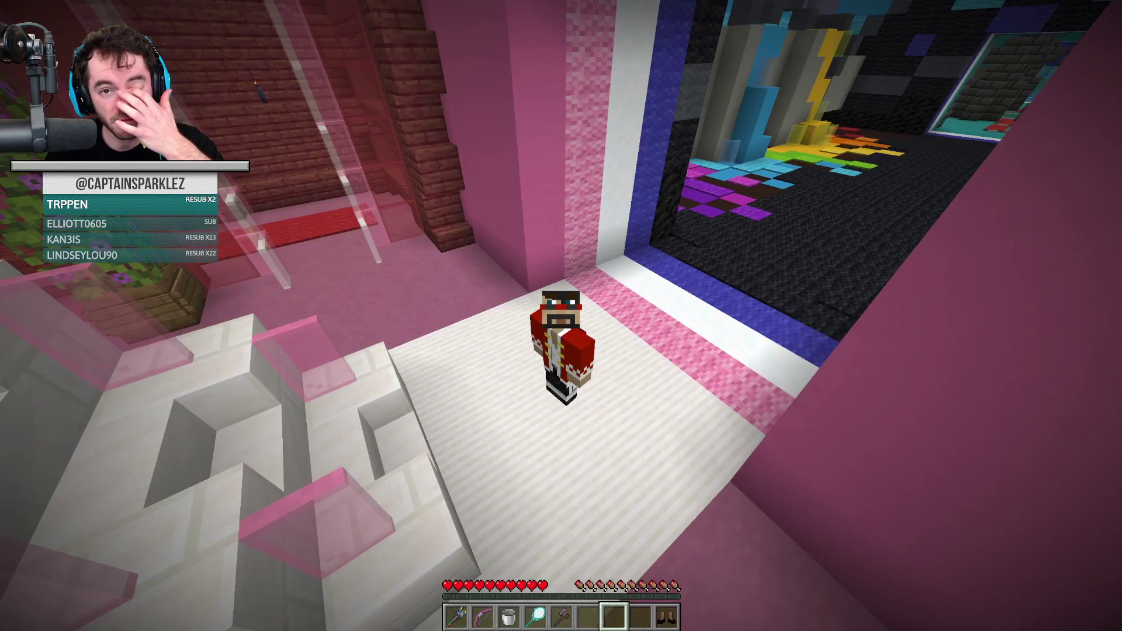
pyautogui.press('F5')
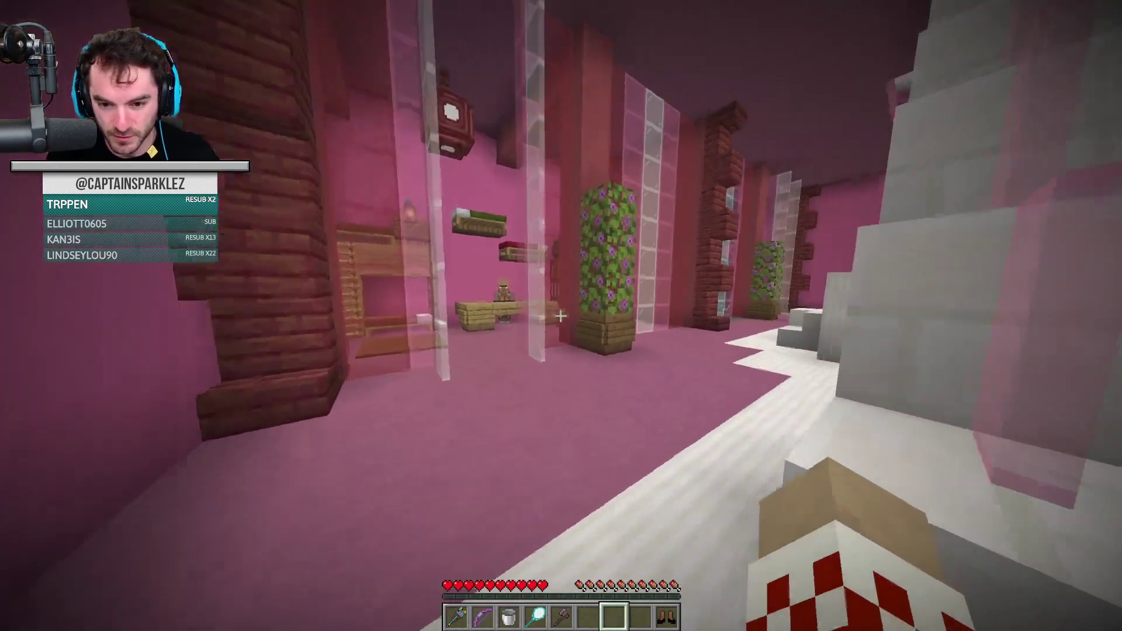